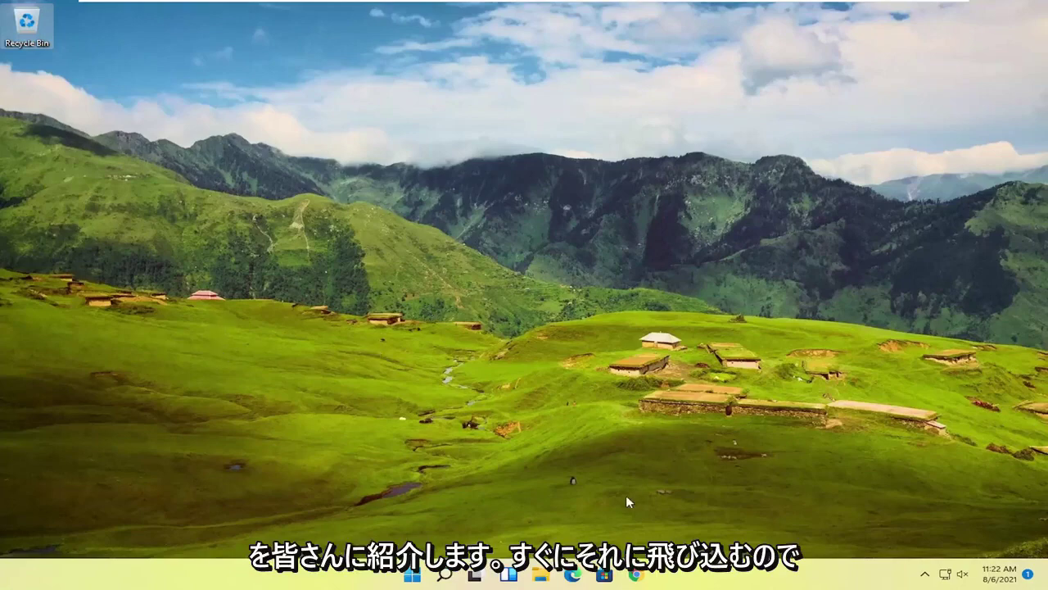
# - Navigate to C:\Users\Computer User and select the Contacts folder
pyautogui.click(540, 576)
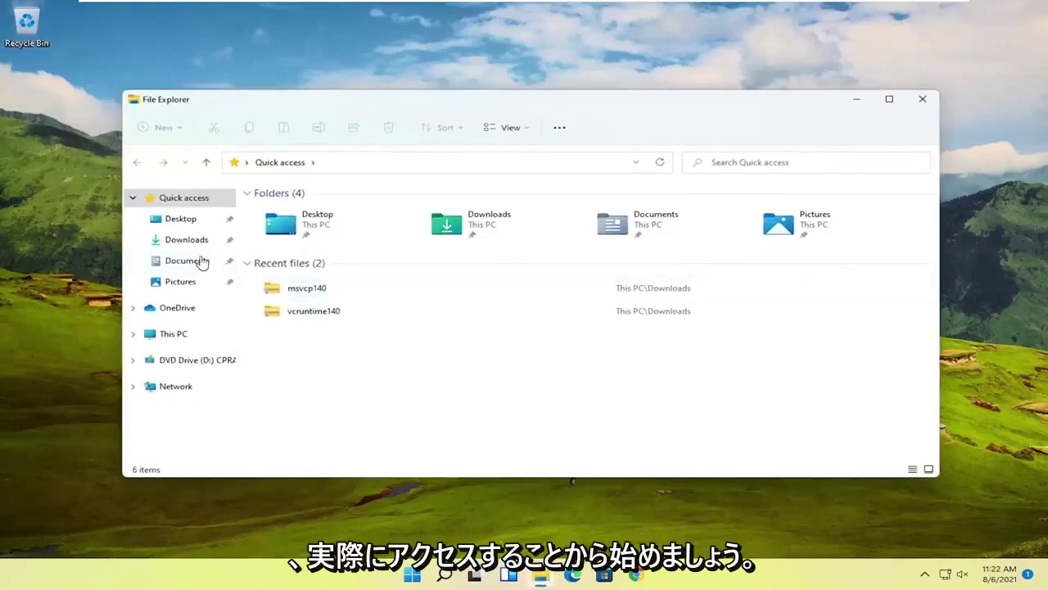
pyautogui.click(184, 334)
pyautogui.doubleClick(311, 313)
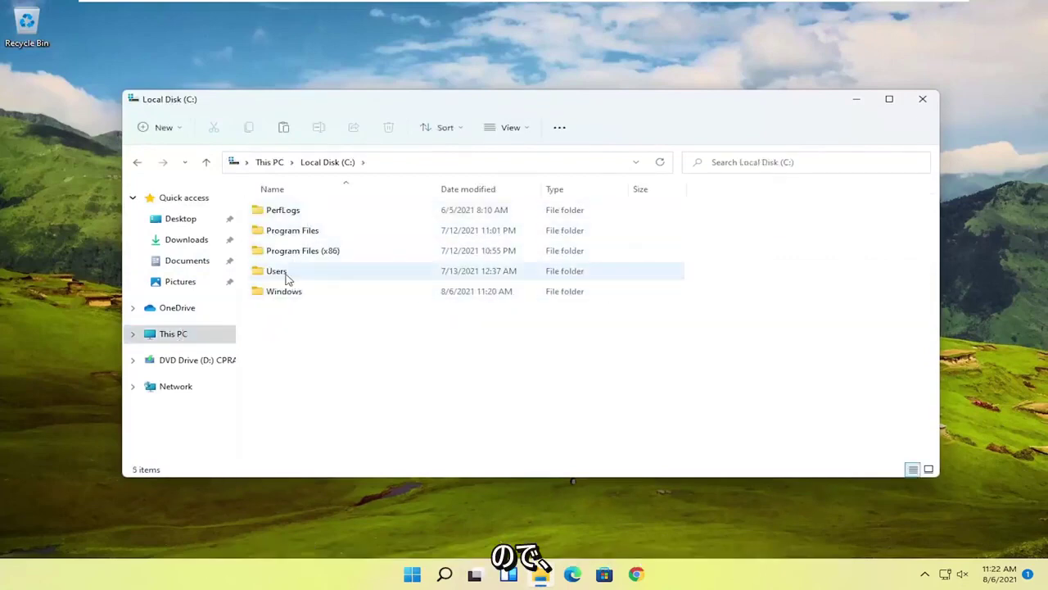
pyautogui.doubleClick(288, 278)
pyautogui.doubleClick(285, 213)
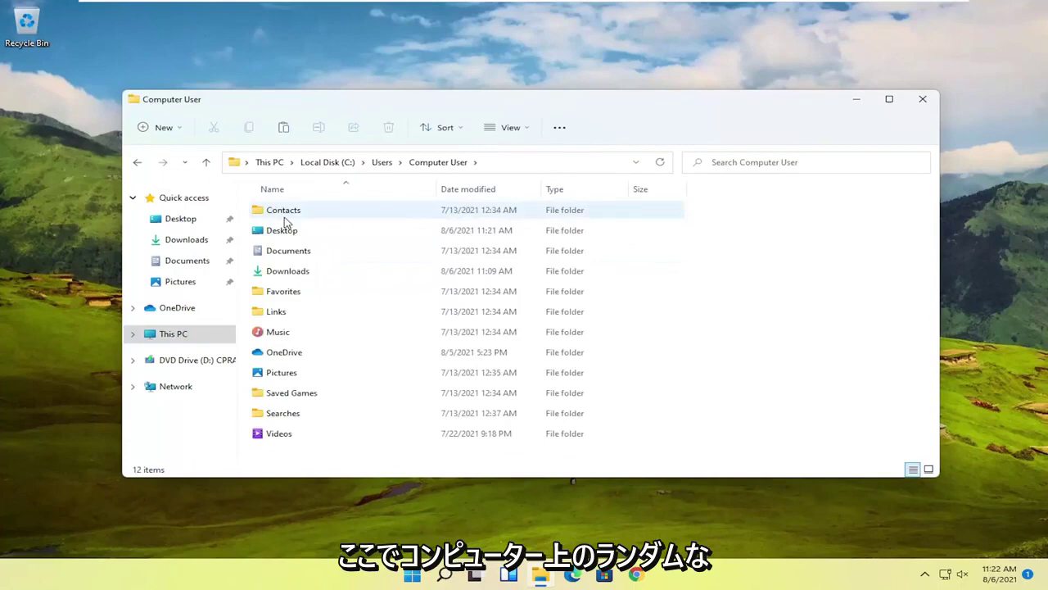
pyautogui.click(286, 213)
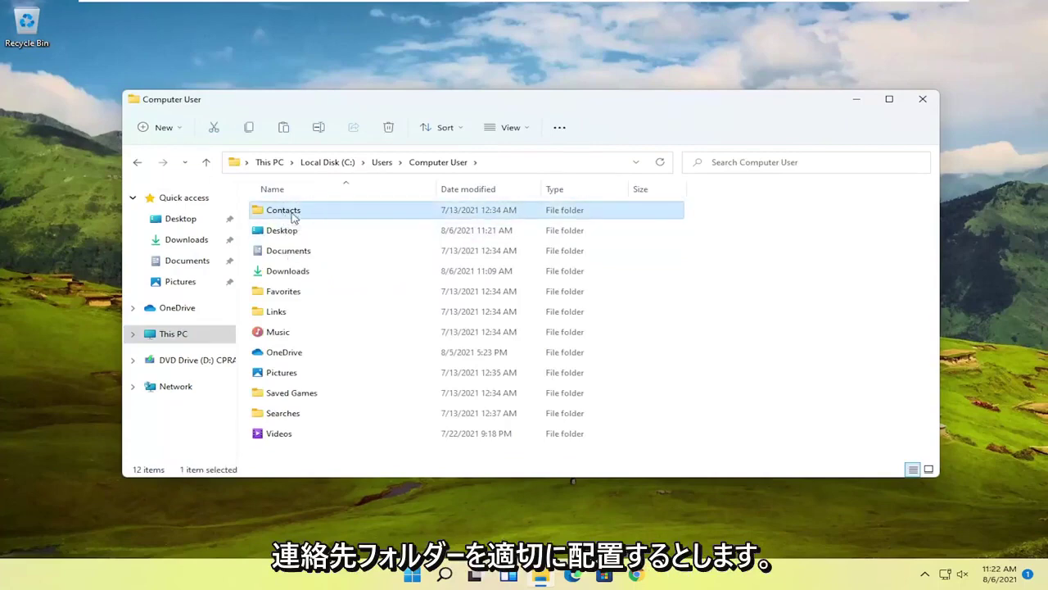
# - Open the Permissions for Contacts editor from the folder's Security properties
pyautogui.rightClick(292, 216)
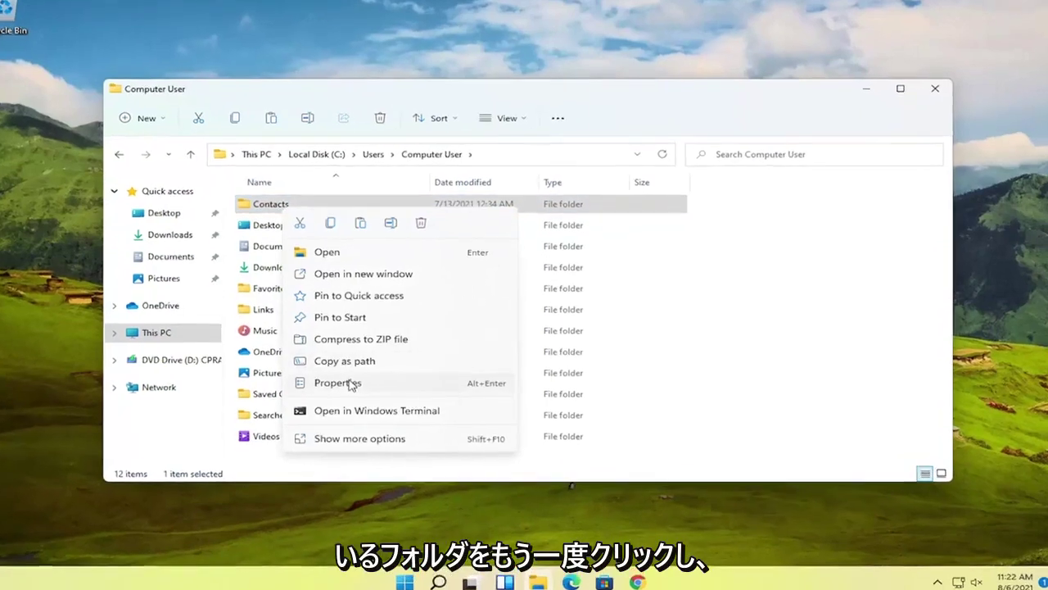
pyautogui.click(337, 382)
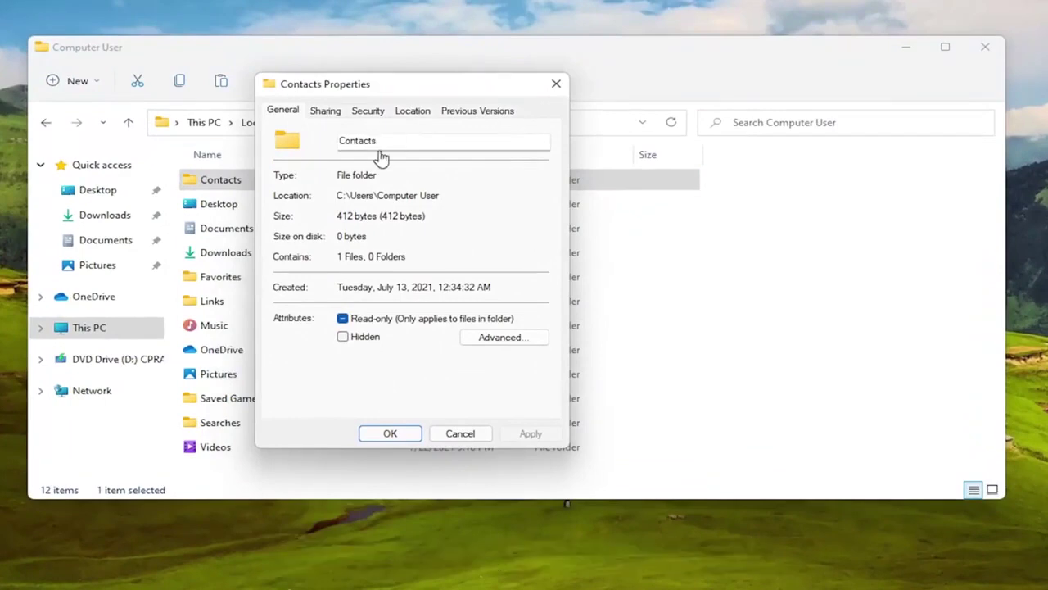
pyautogui.click(368, 110)
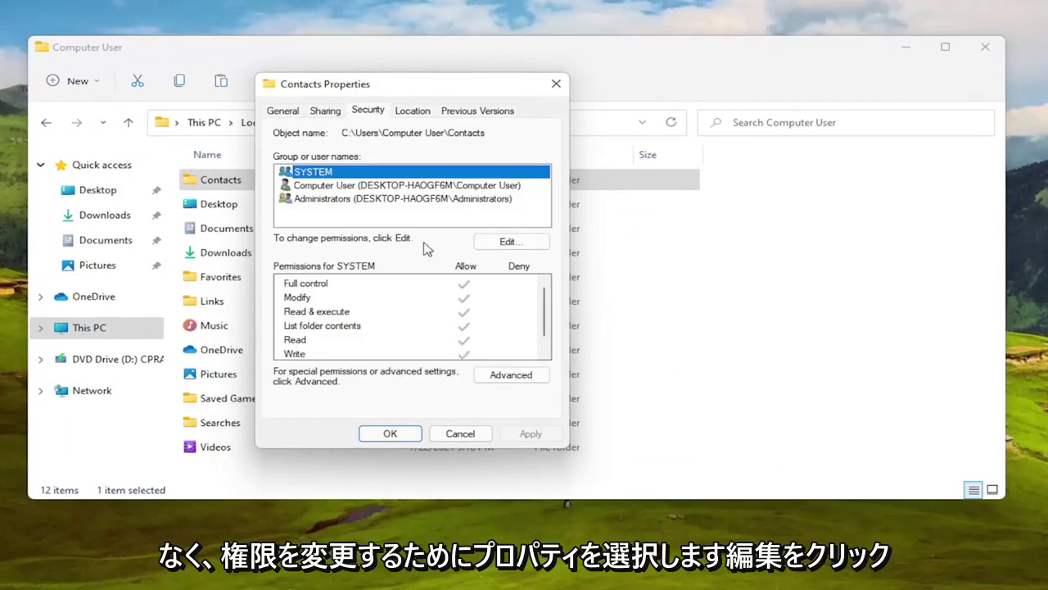
pyautogui.click(483, 245)
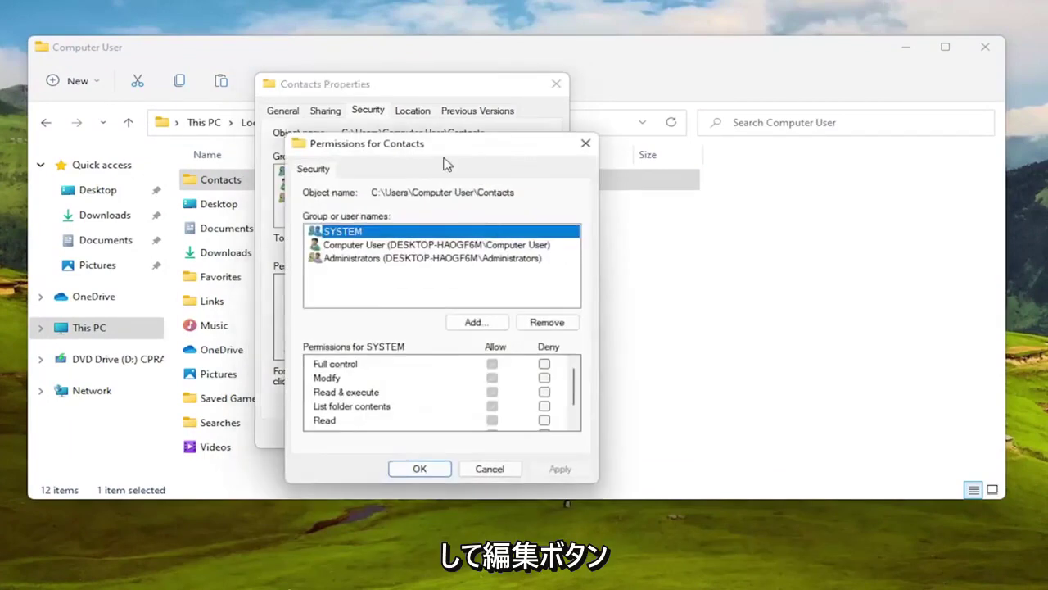
pyautogui.moveTo(424, 143); pyautogui.dragTo(400, 72)
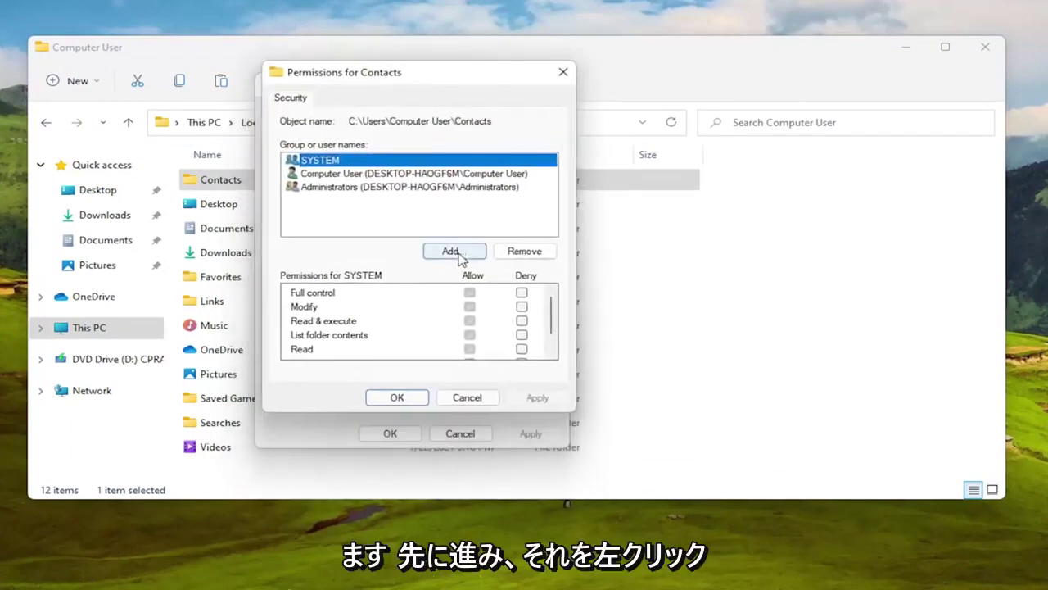
# - Find all accounts and pick Computer User as the name to add
pyautogui.click(453, 251)
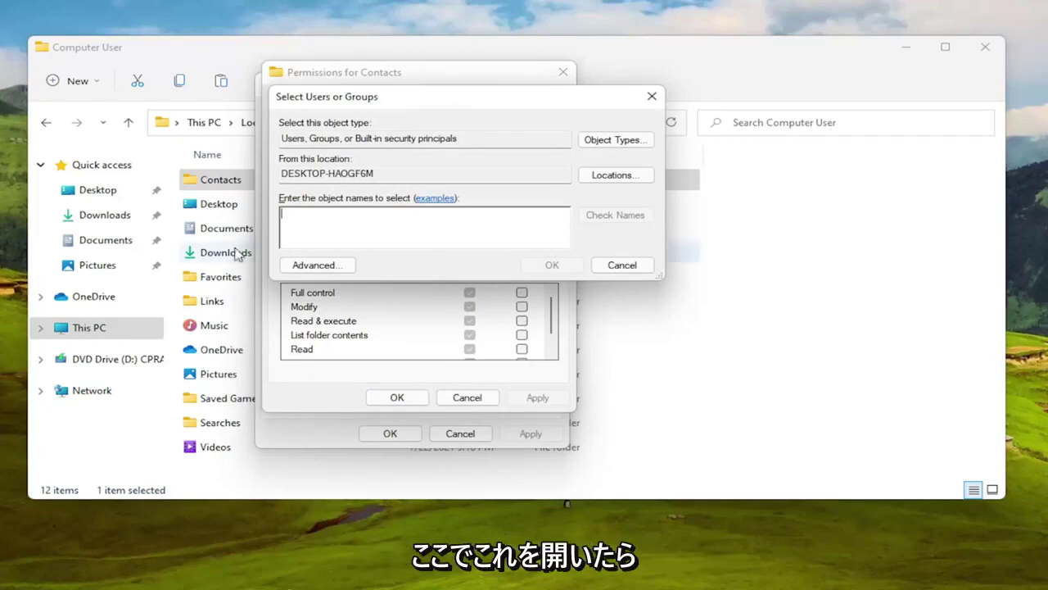
pyautogui.click(313, 265)
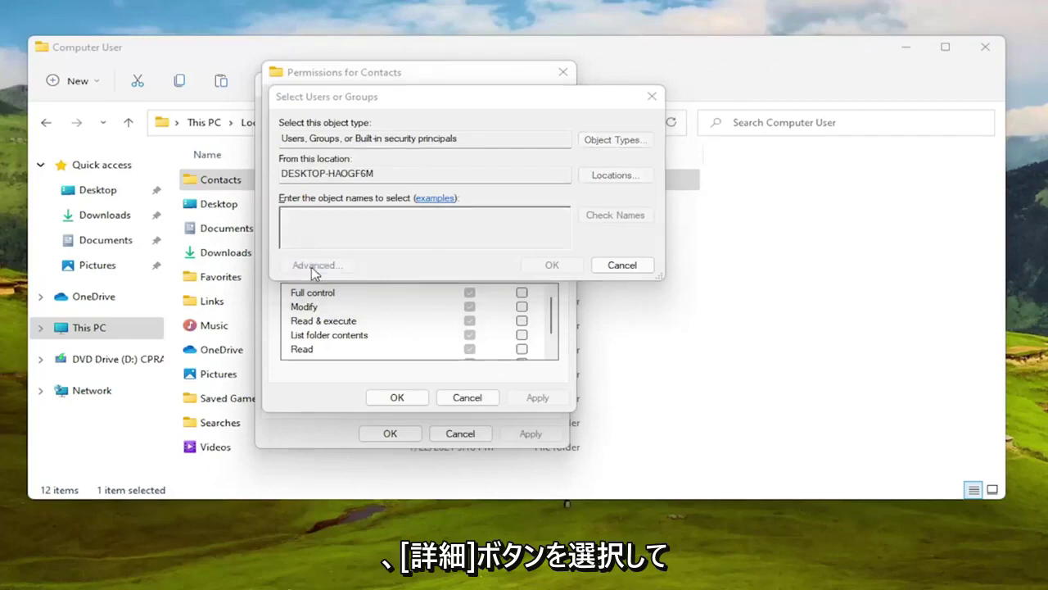
pyautogui.moveTo(435, 113)
pyautogui.mouseDown()
pyautogui.moveTo(361, 89)
pyautogui.moveTo(344, 54)
pyautogui.mouseUp()
pyautogui.click(652, 193)
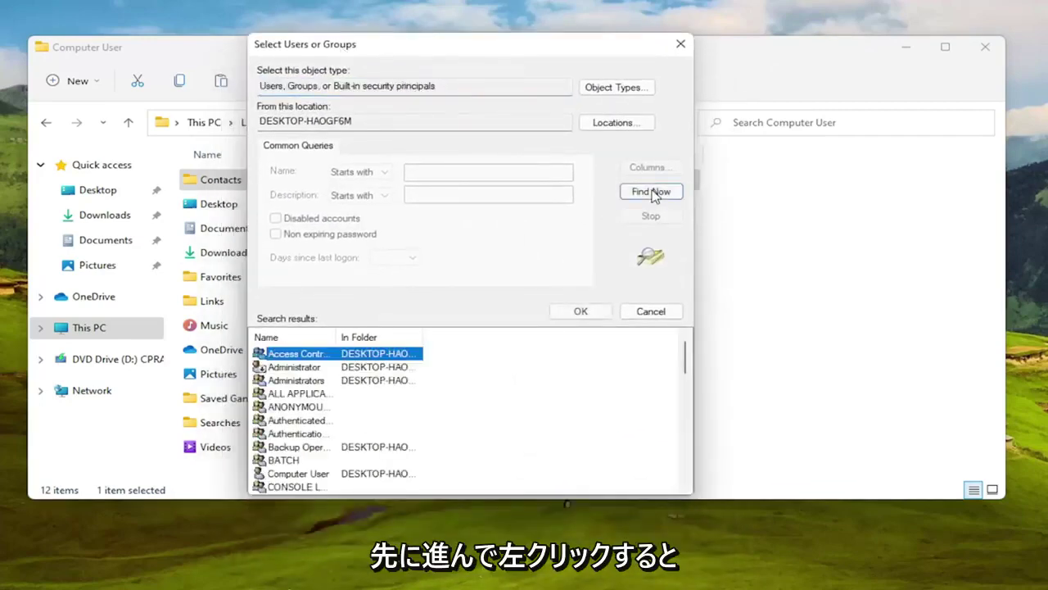
pyautogui.scroll(-1, 315, 435)
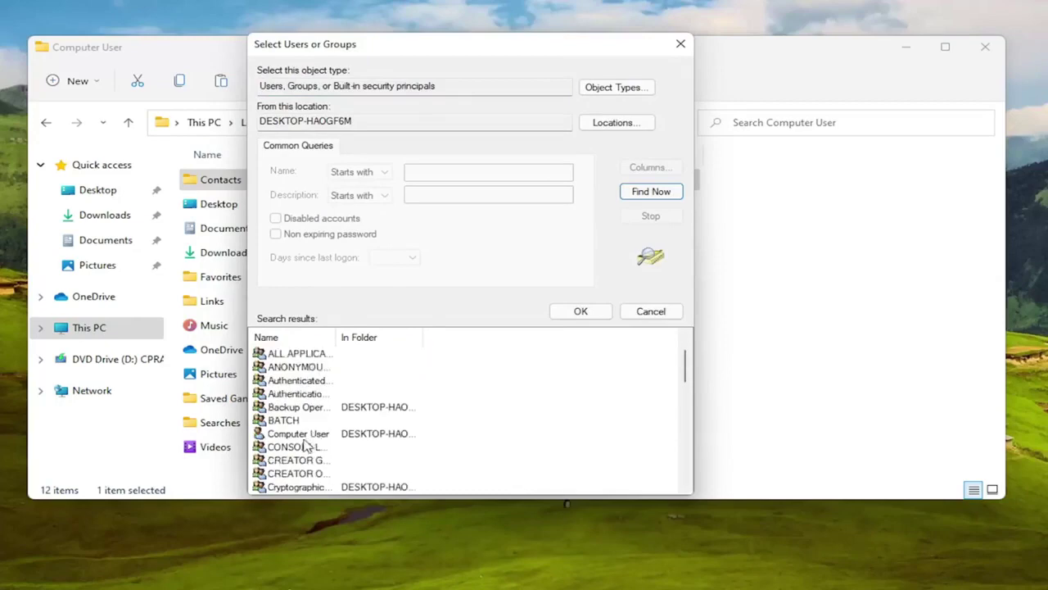
pyautogui.click(303, 435)
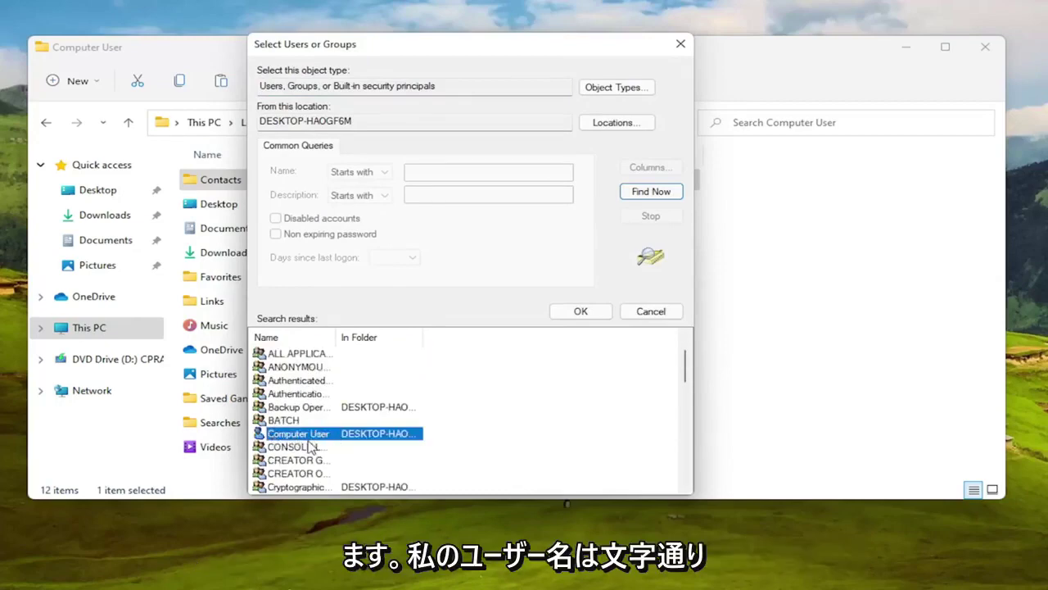
pyautogui.doubleClick(310, 436)
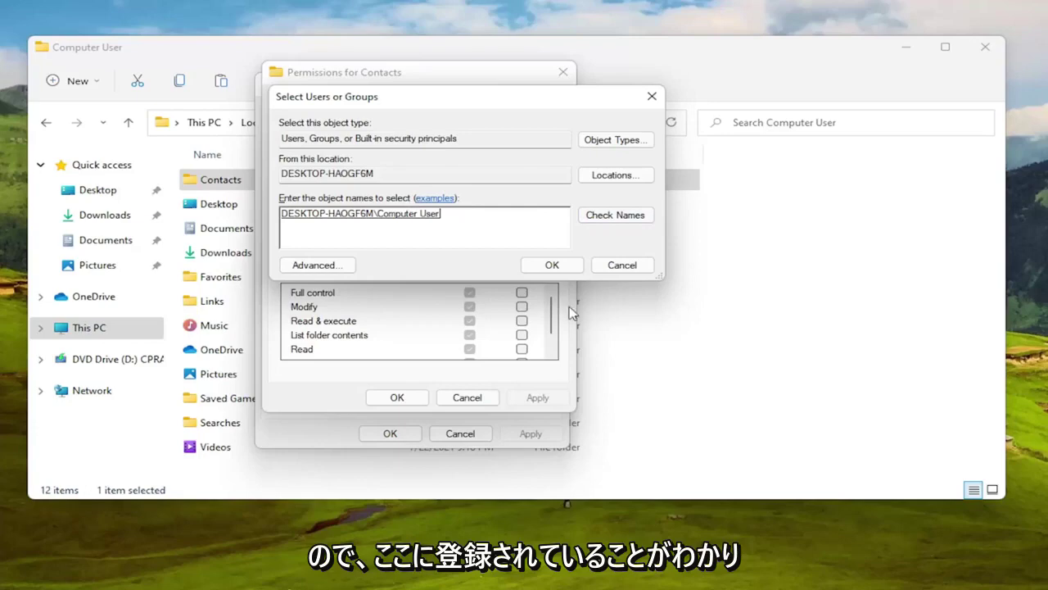
# - Add Computer User to the Contacts permissions and confirm every Allow box is ticked
pyautogui.click(545, 266)
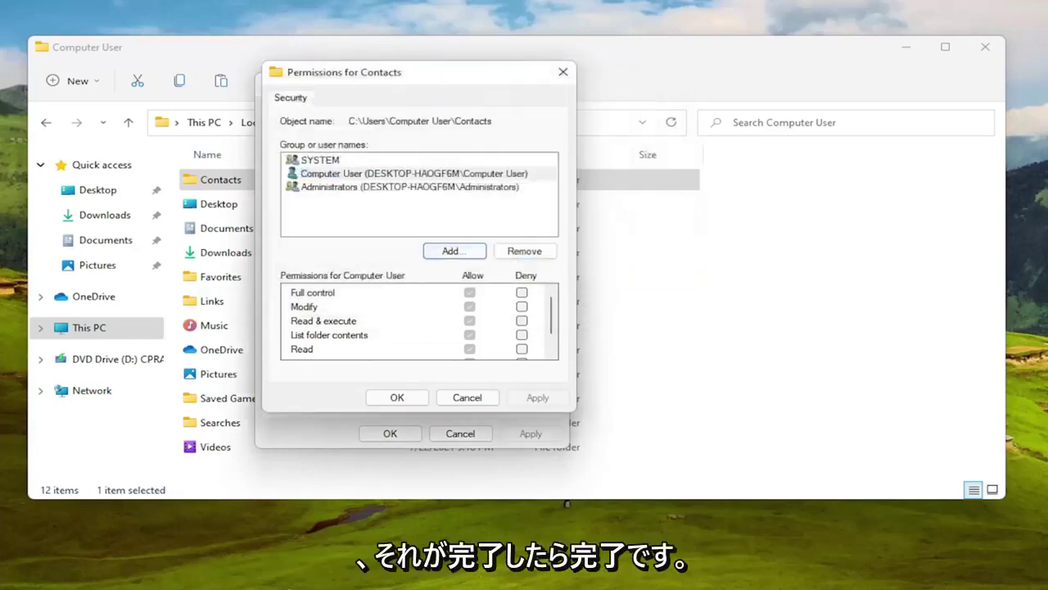
pyautogui.click(385, 176)
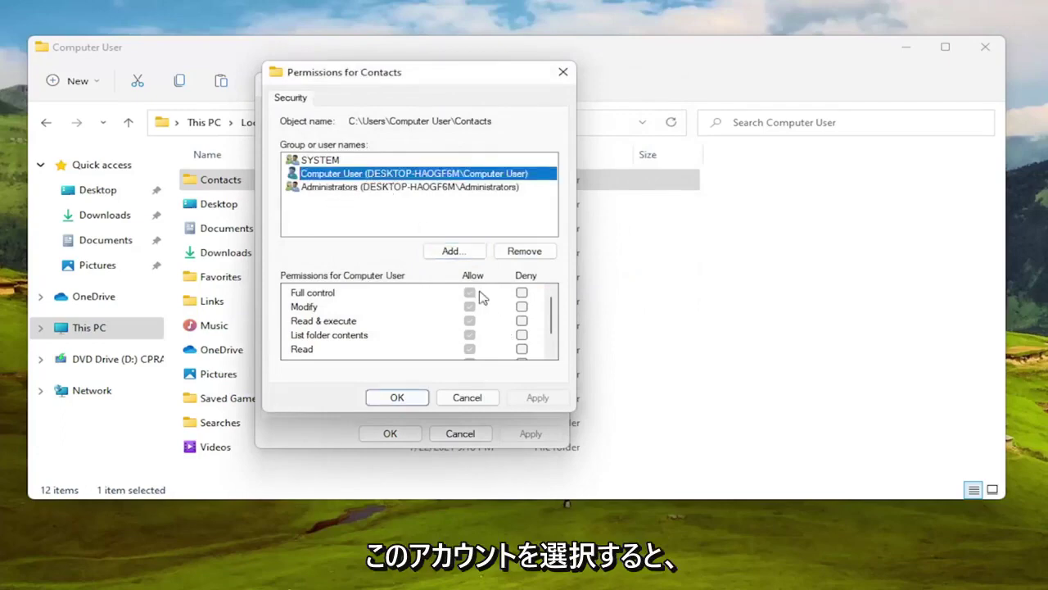
pyautogui.scroll(-1, 488, 333)
pyautogui.scroll(1, 470, 352)
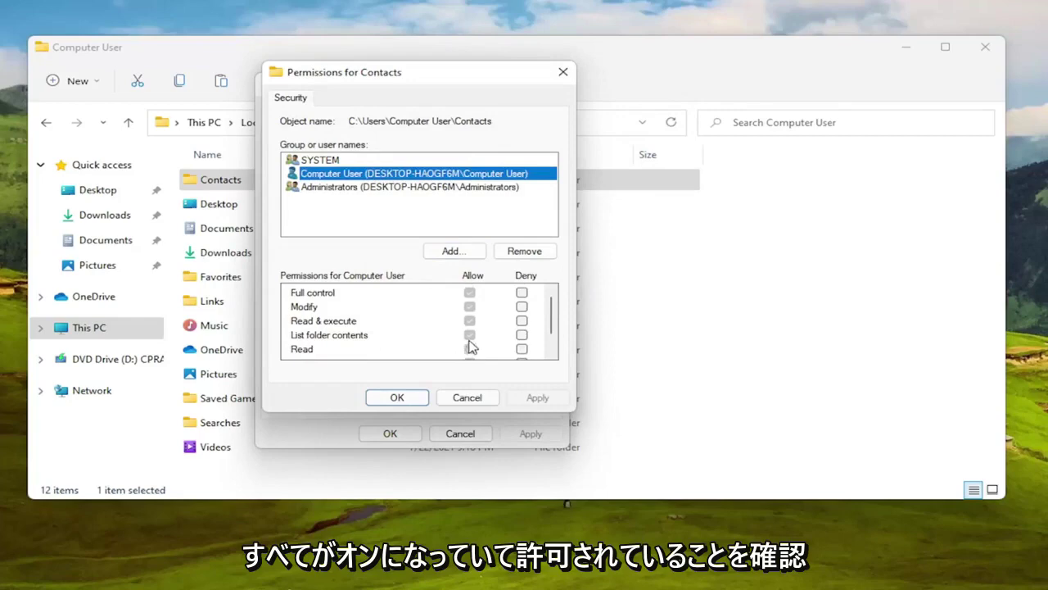
pyautogui.click(473, 327)
pyautogui.scroll(-1, 478, 330)
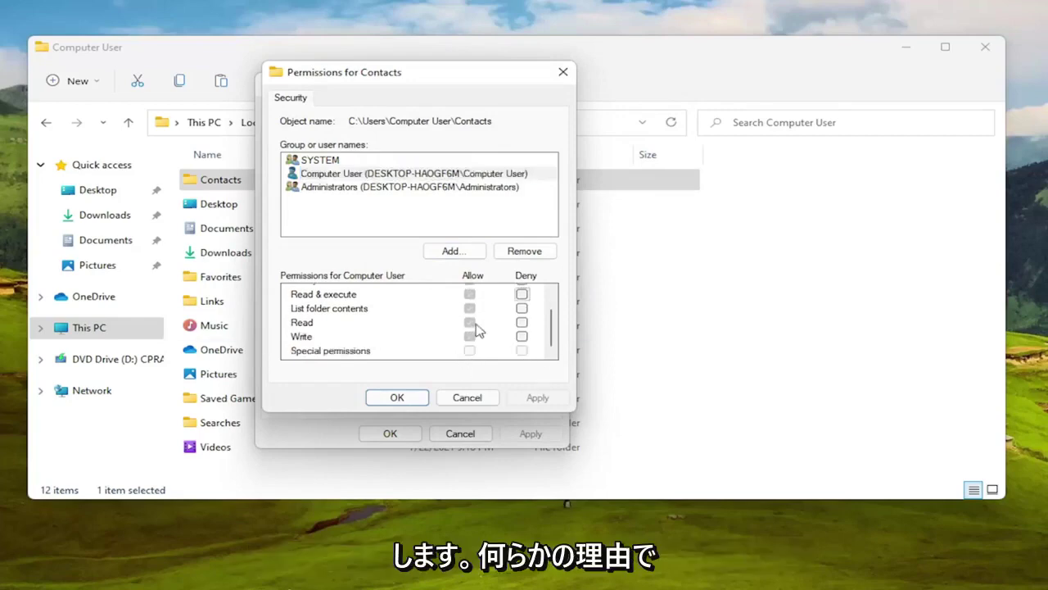
pyautogui.scroll(1, 473, 327)
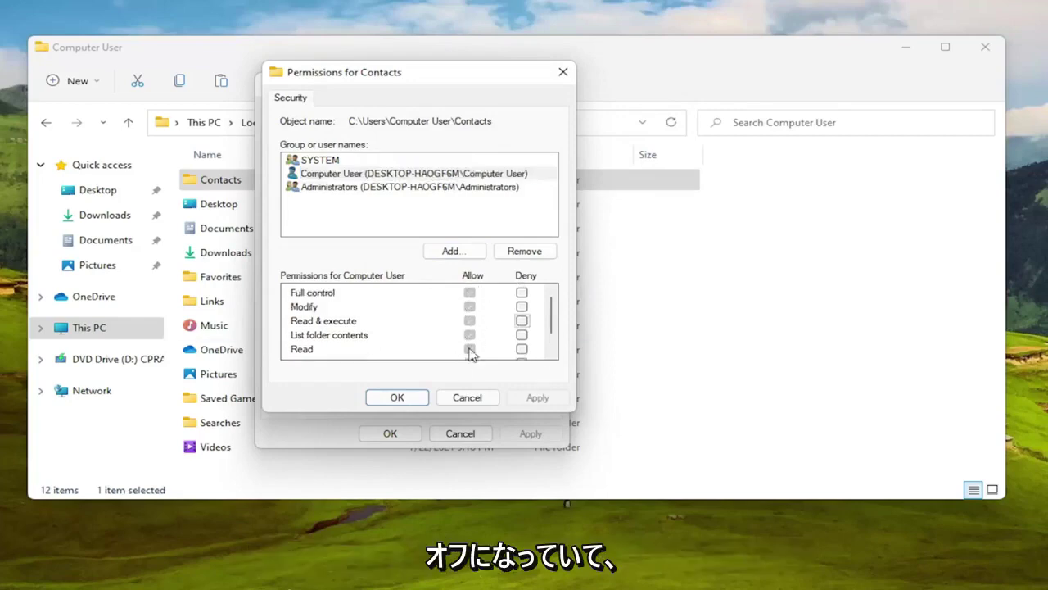
# - Add the verified Everyone group to the Contacts permissions list
pyautogui.click(451, 250)
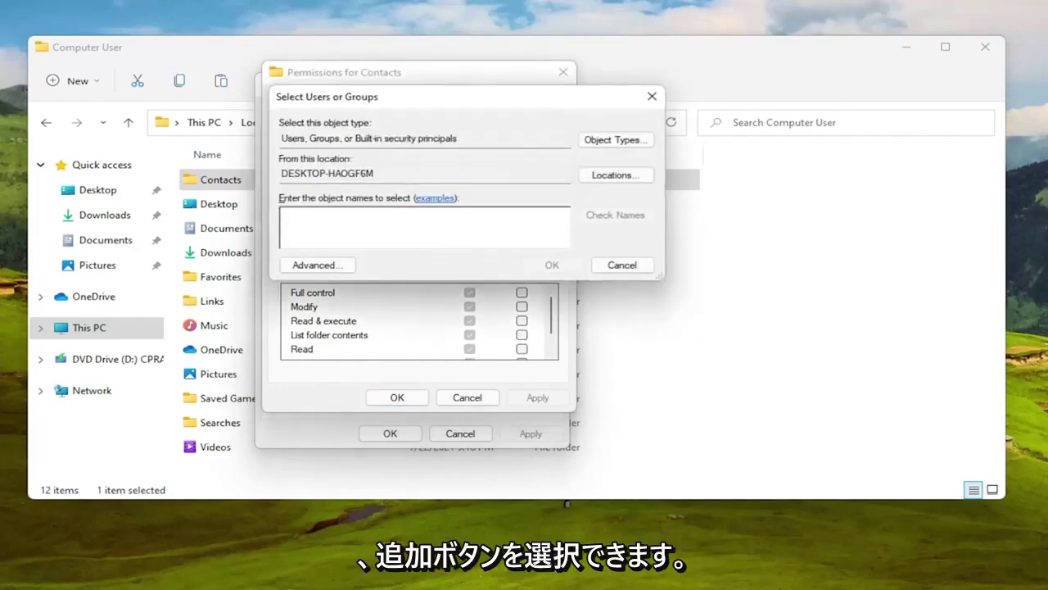
pyautogui.write('everyone')
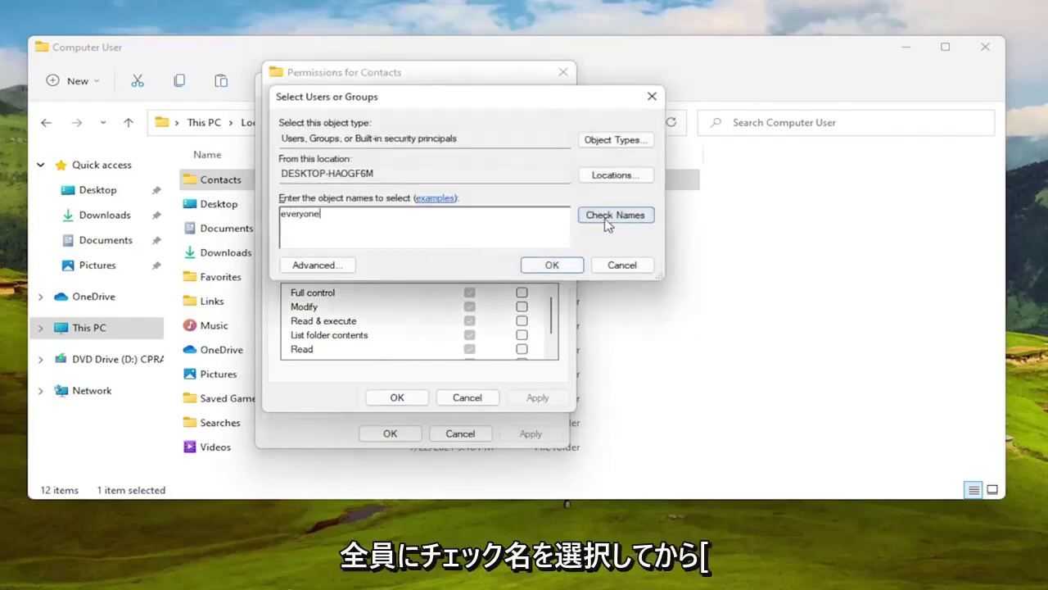
pyautogui.click(606, 223)
pyautogui.click(552, 264)
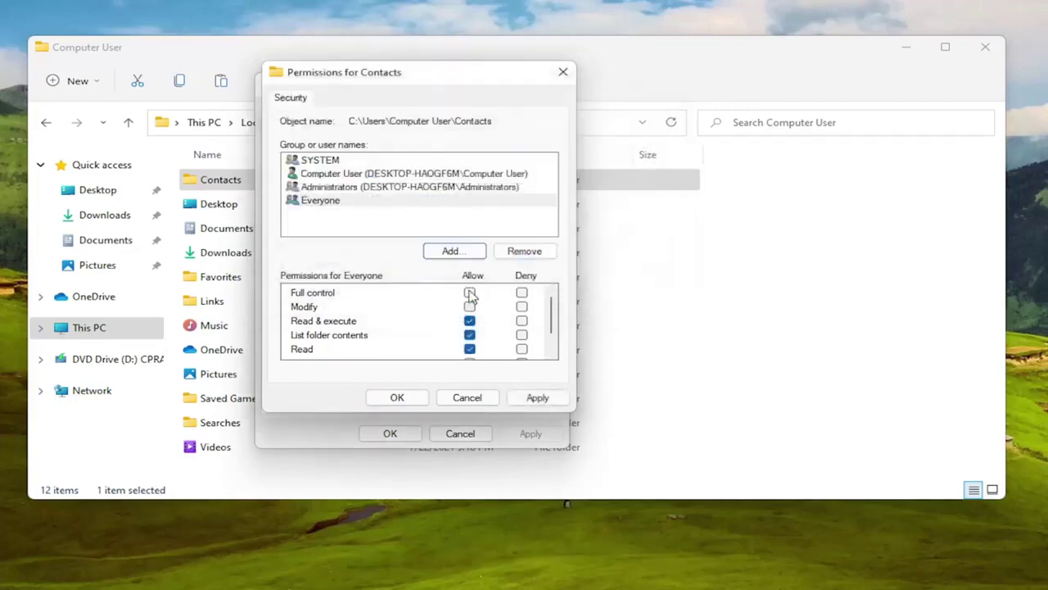
# - Allow Full control for Everyone and apply the new permissions
pyautogui.click(469, 294)
pyautogui.scroll(-1, 479, 313)
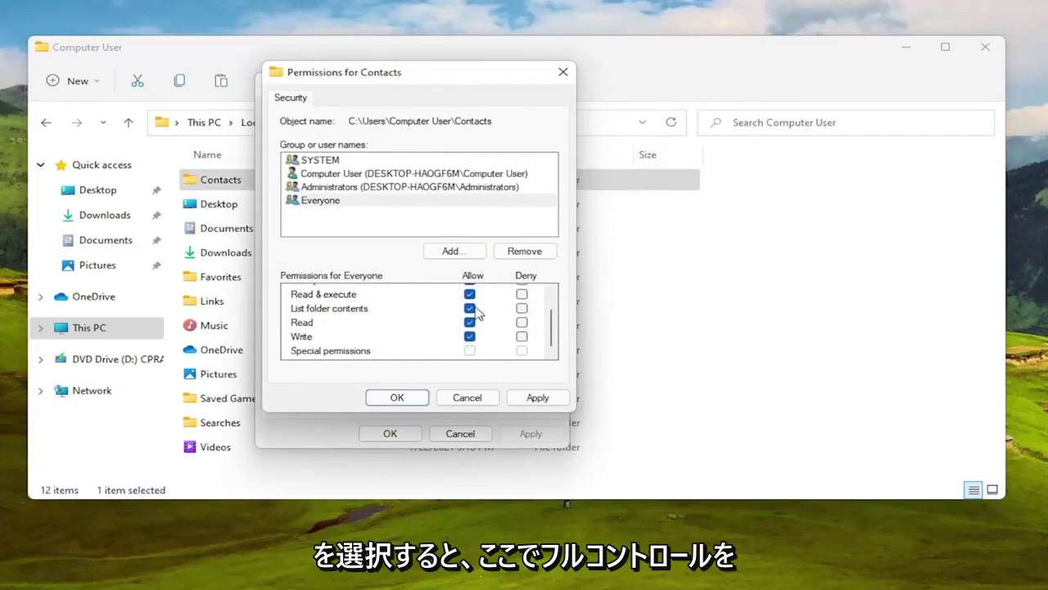
pyautogui.click(525, 396)
pyautogui.click(394, 397)
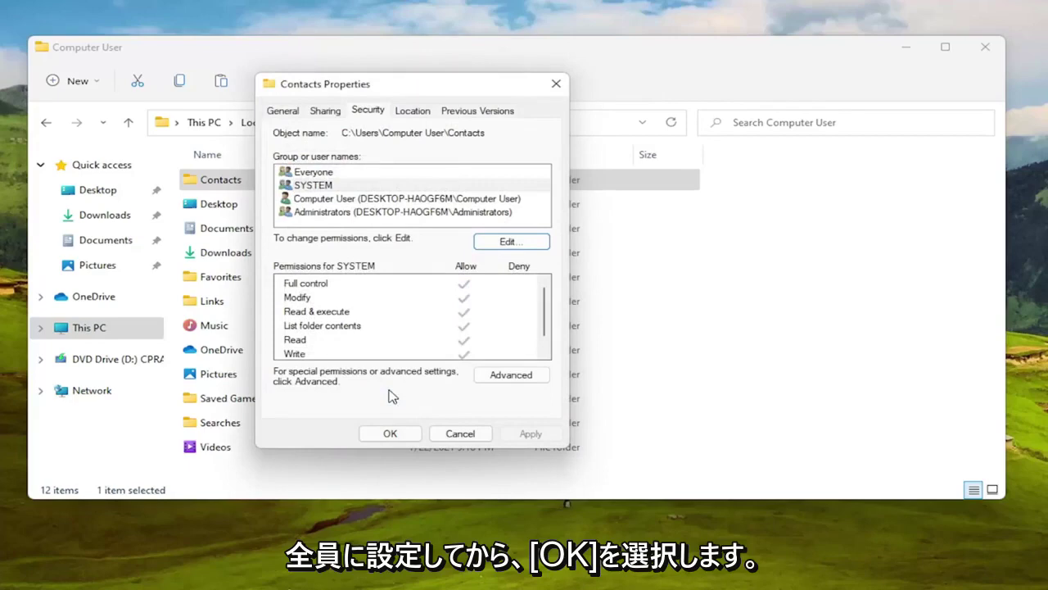
# - Check Everyone's permissions on Contacts, then close the properties and the Explorer window
pyautogui.click(313, 174)
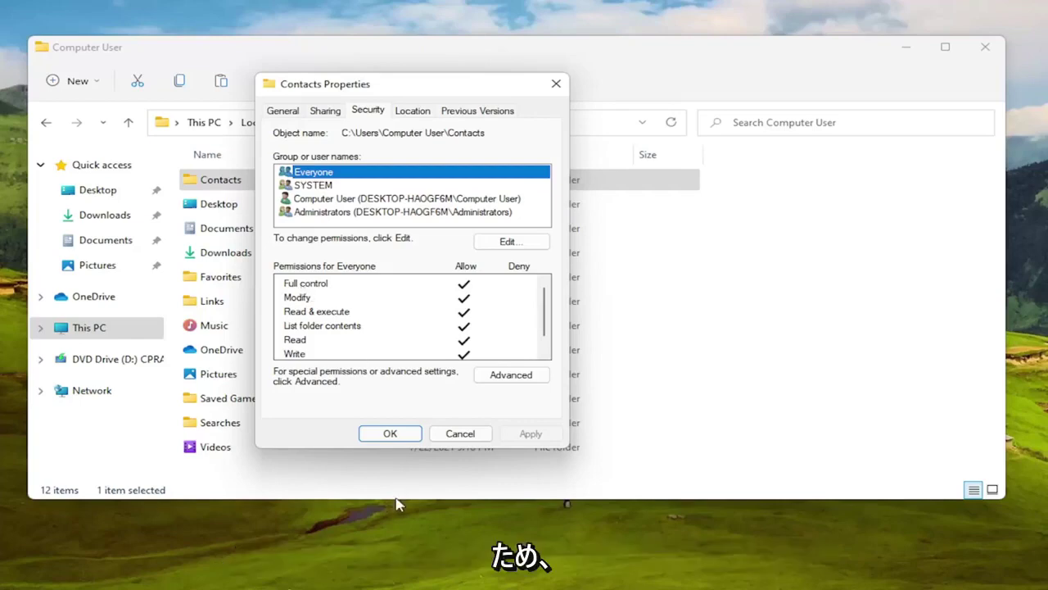
pyautogui.click(388, 434)
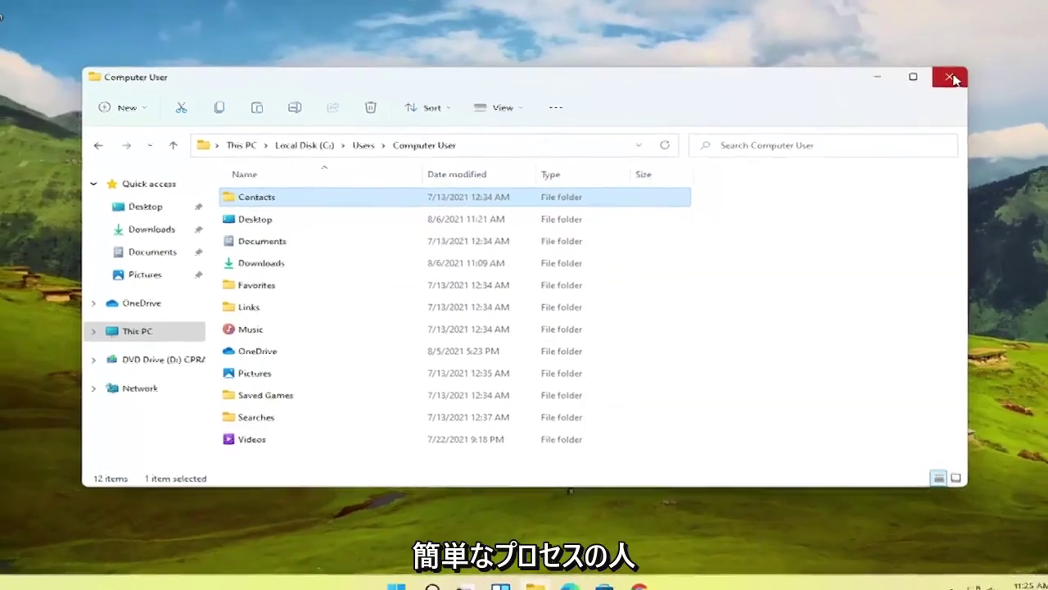
pyautogui.click(950, 78)
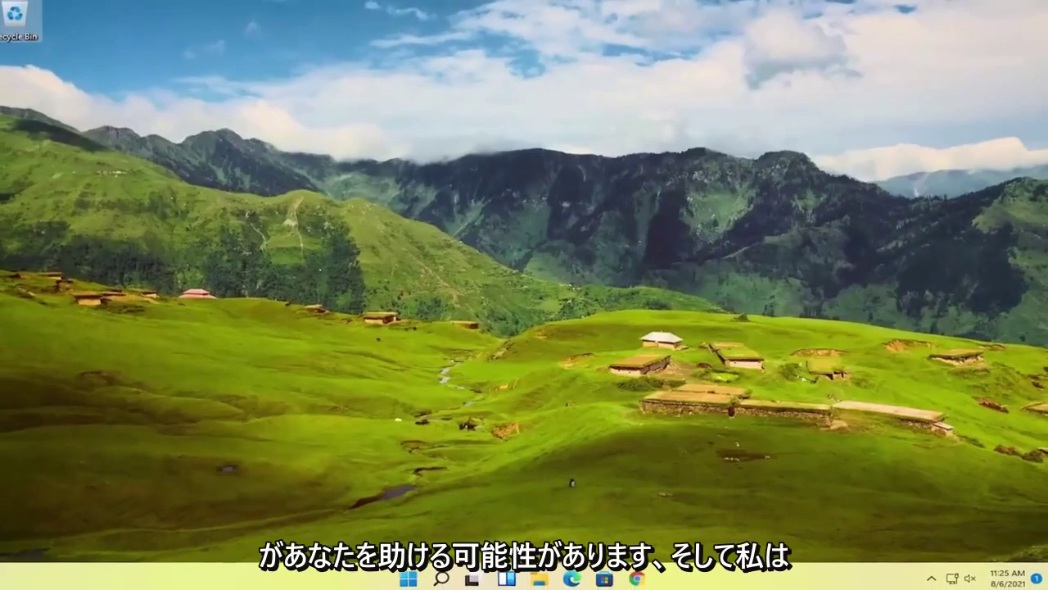